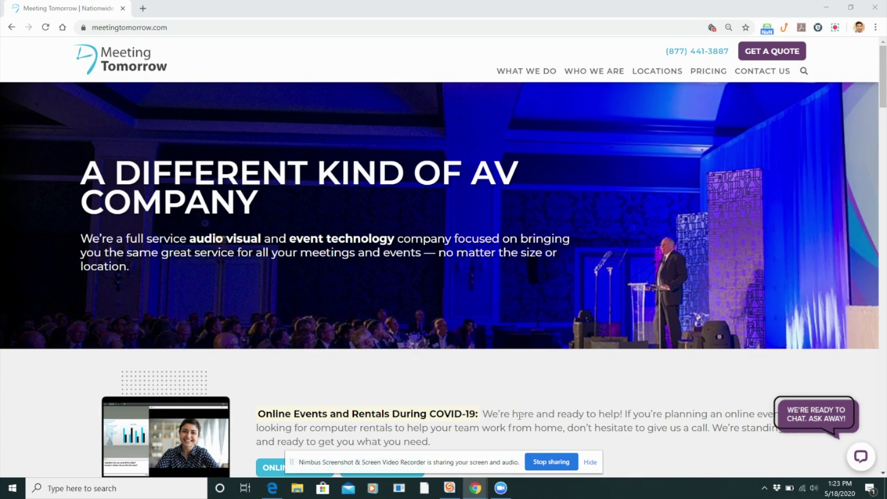
Bring the Zoom home window to the front from the taskbar, over Chrome.
click(501, 488)
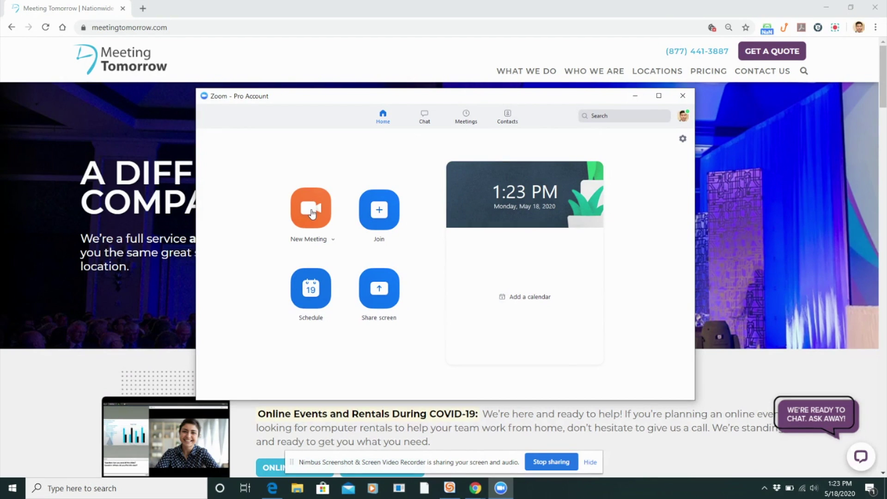
Start a new meeting with computer audio and show the participants list.
click(312, 212)
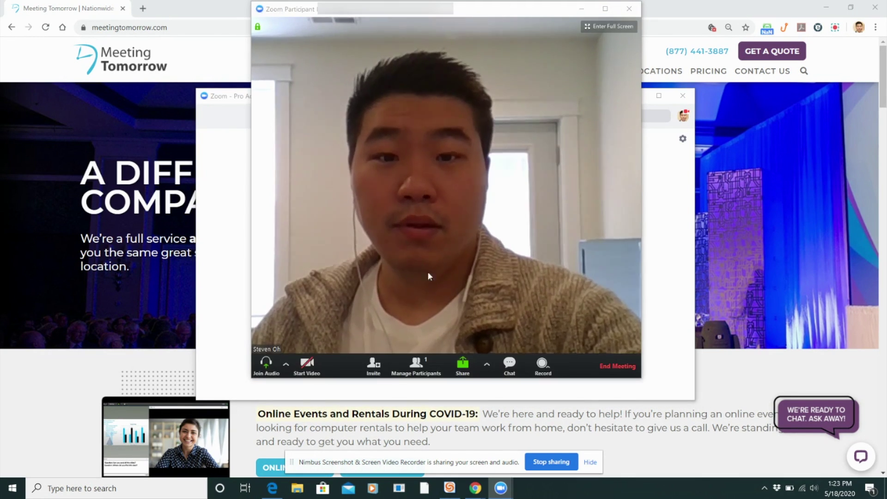
click(453, 241)
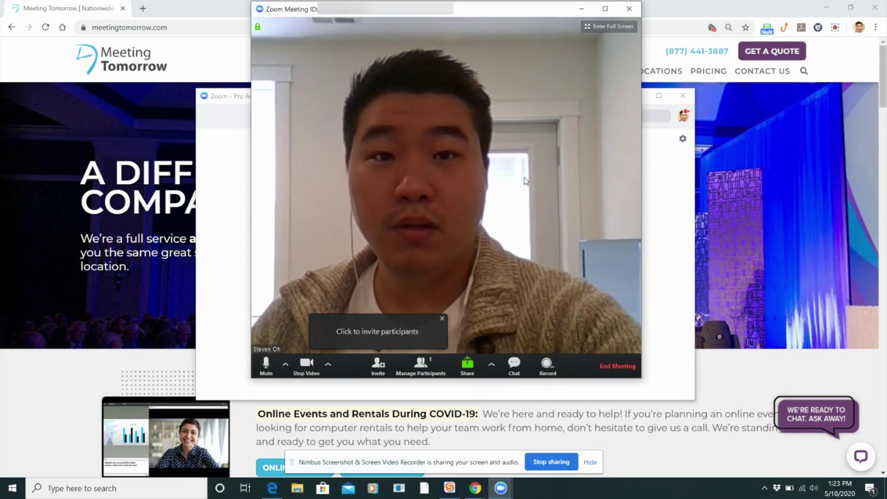
click(427, 367)
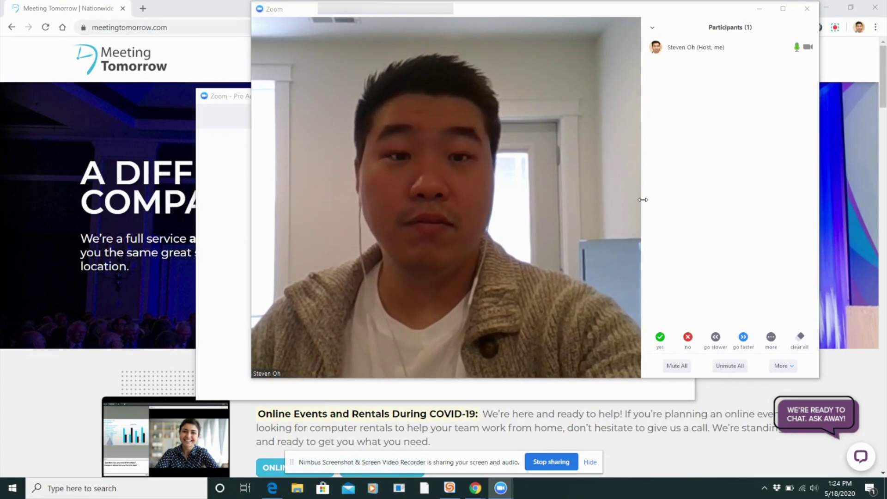
mouse_move(618, 366)
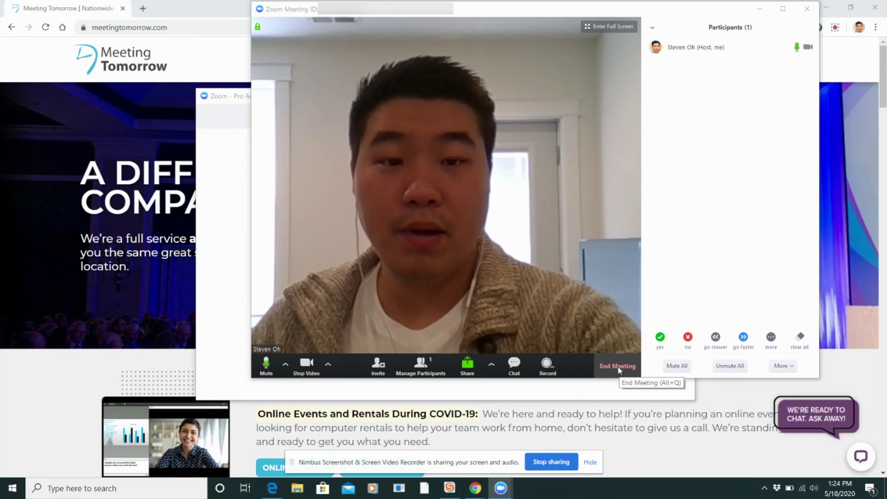
Leave the meeting without ending it for everyone, and dismiss the feedback prompt.
click(618, 366)
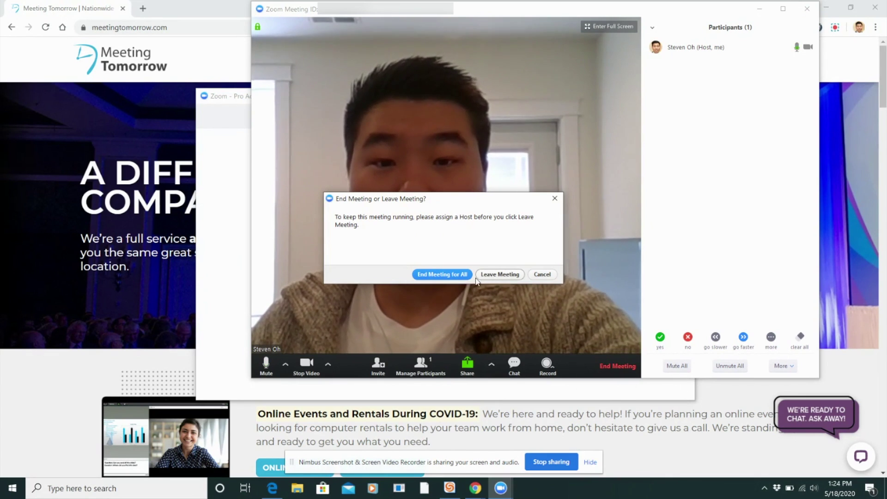
click(500, 274)
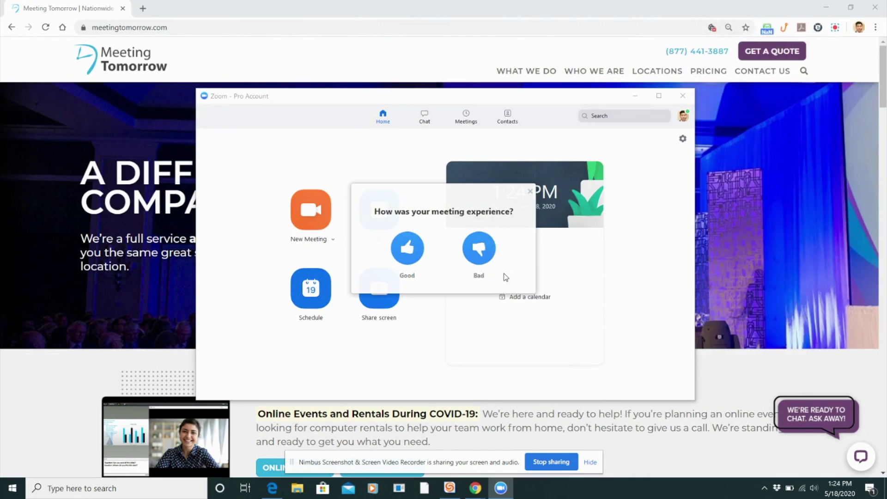
click(398, 248)
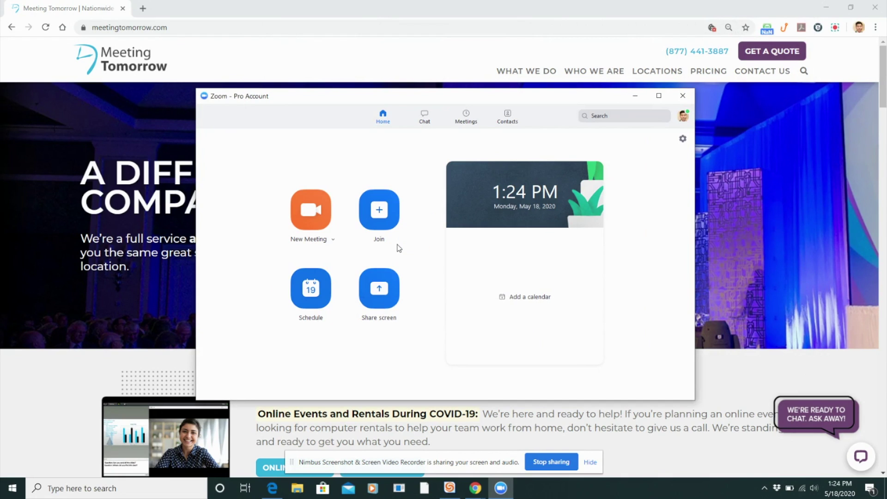